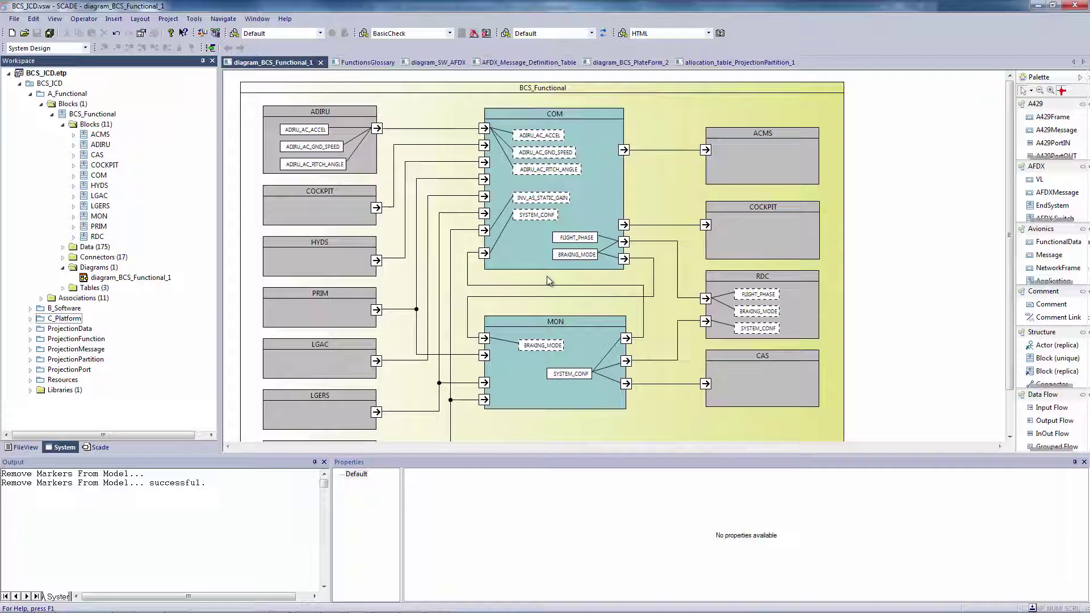
Expand MON's Data items and highlight where SYSTEM_CONF propagates in the diagram
left_click(72, 218)
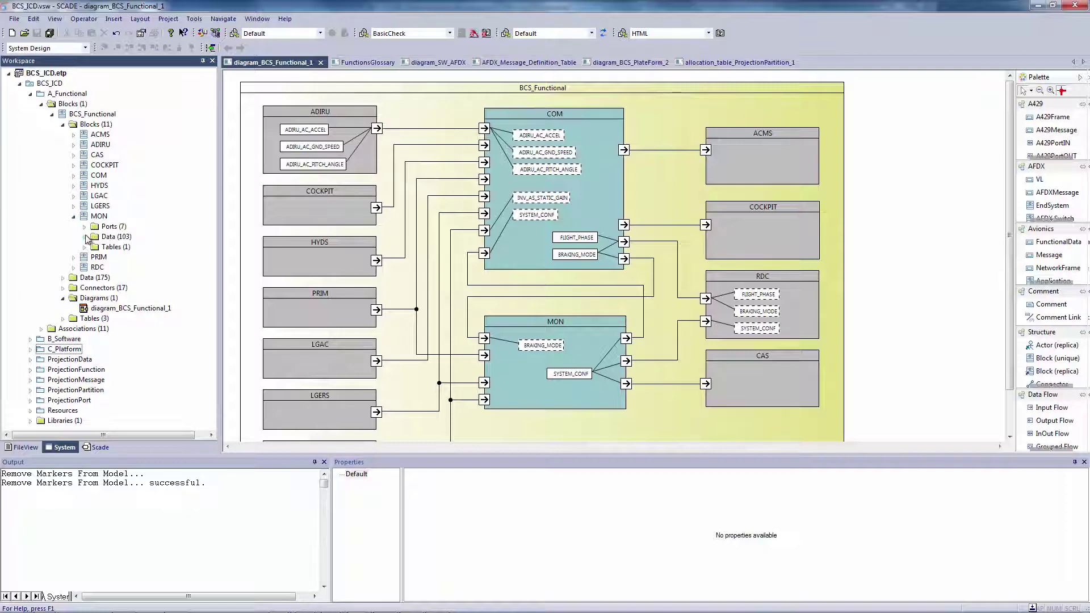
left_click(85, 237)
left_click(146, 96)
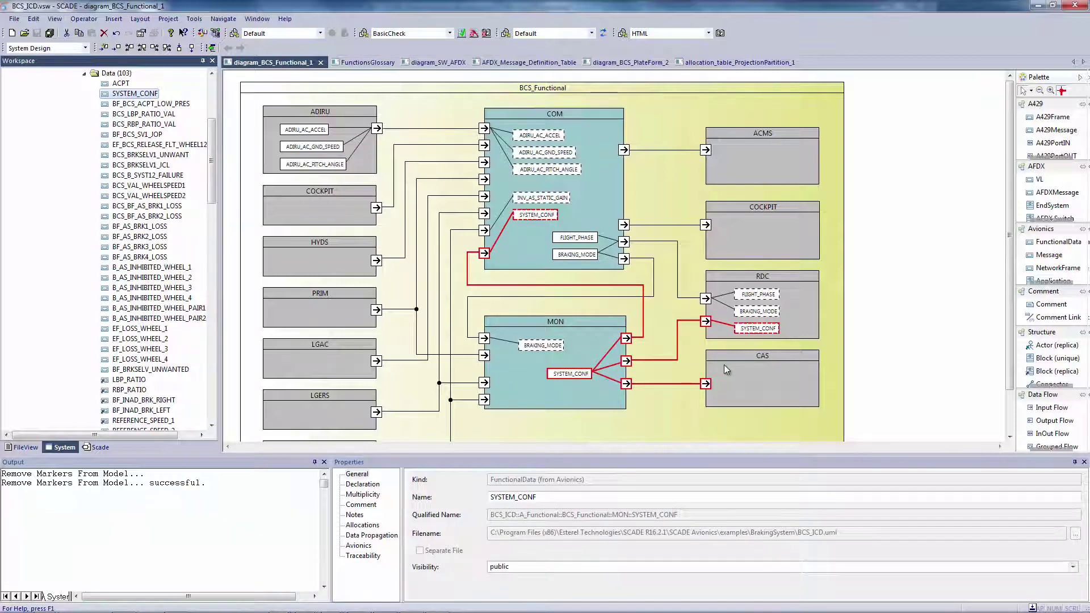
Collapse MON's Data list and expand BCS_Functional's Tables (3)
left_click_drag(212, 133, 210, 117)
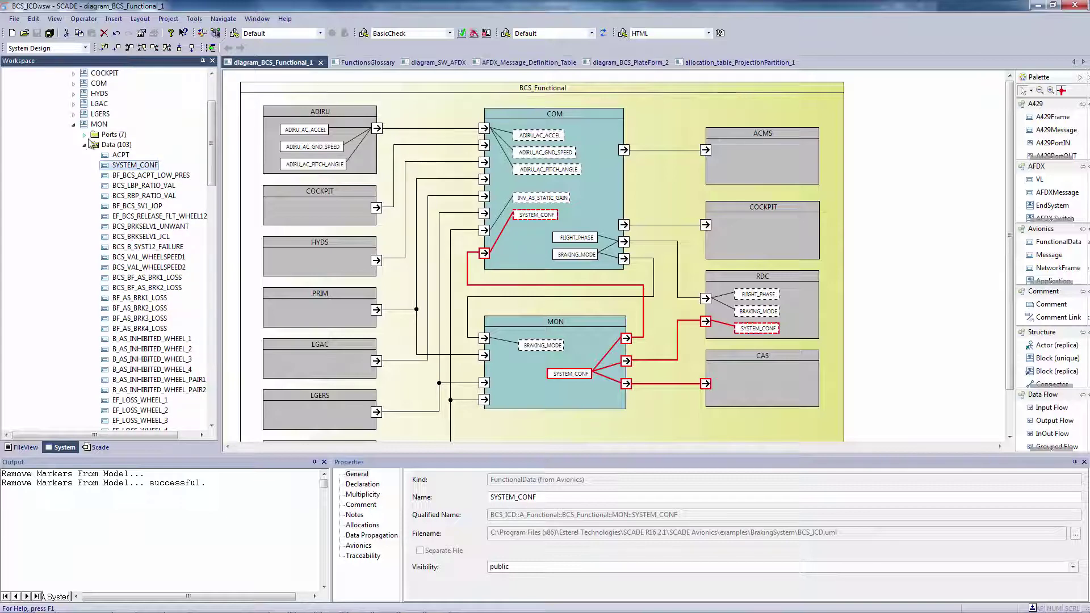
left_click(84, 146)
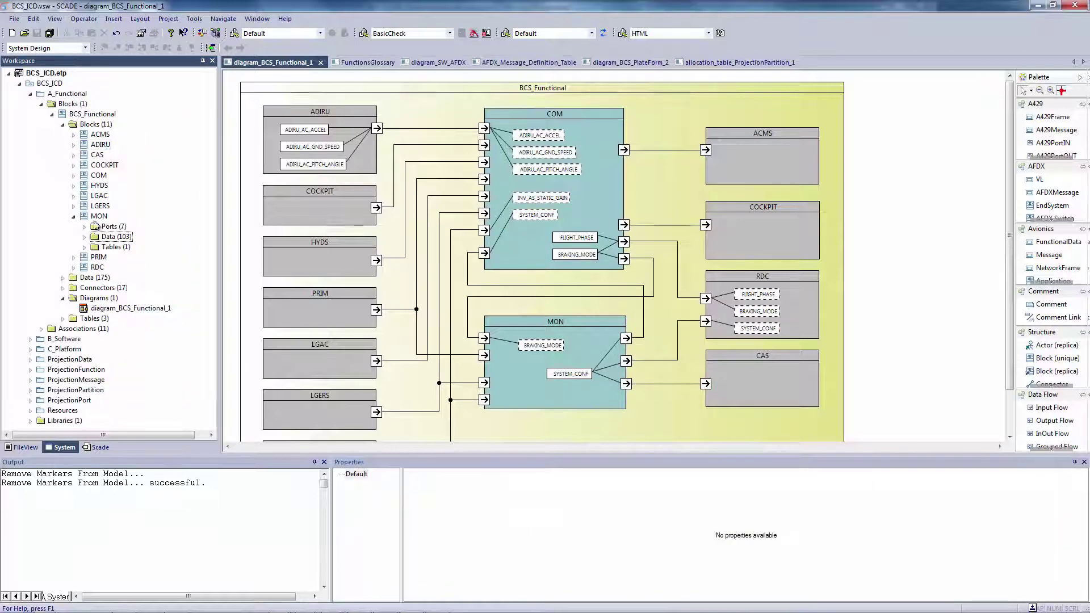
left_click(63, 319)
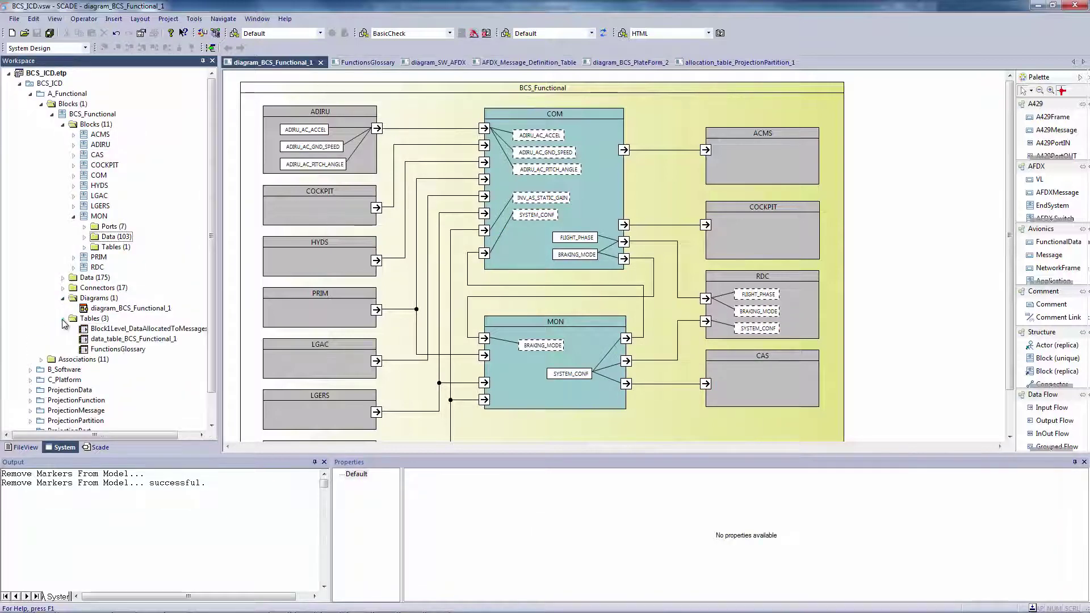
Open the FunctionsGlossary table and locate BCS_MON, MON's software component, in the software level
double_click(116, 349)
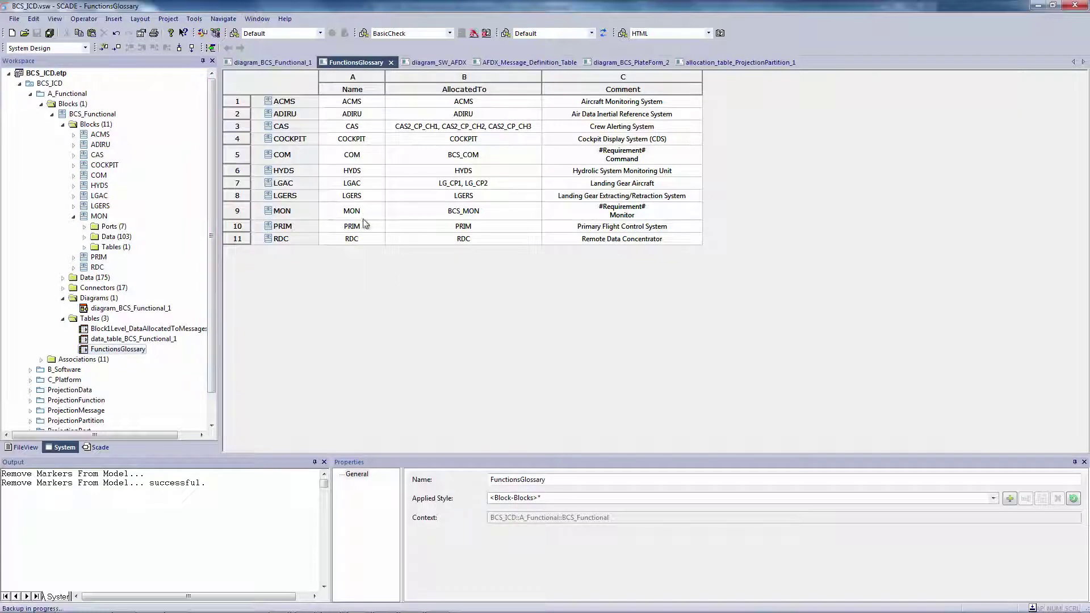
left_click(464, 212)
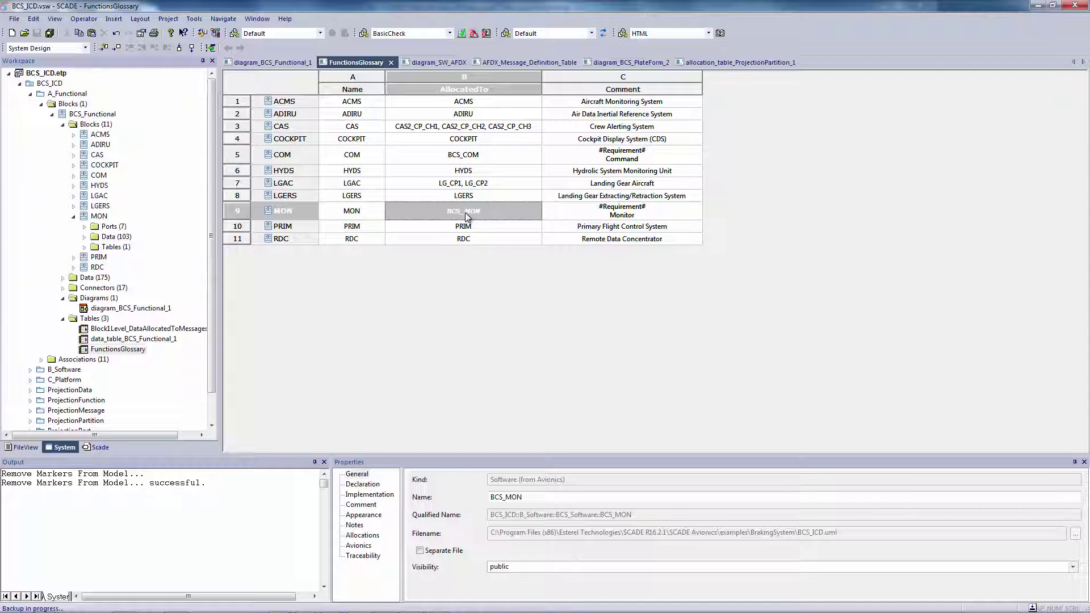
left_click(211, 49)
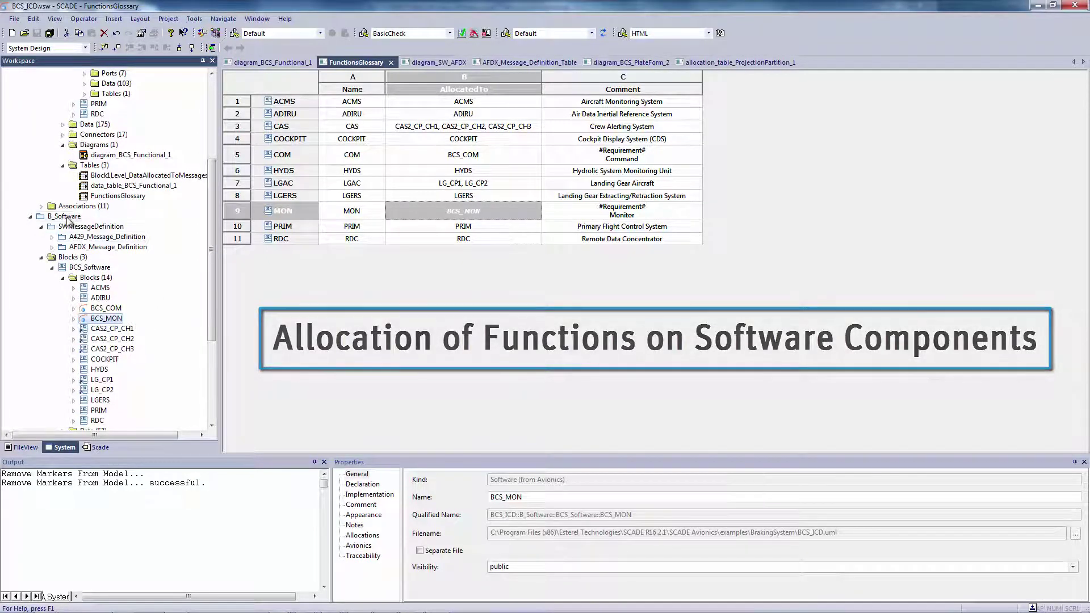
Drill from BCS_MON through MSG_MON_CAS_C10 and DS_DISCRETE_MON_CAS to DS_SYST_CONF_CAS's Allocations
left_click(73, 318)
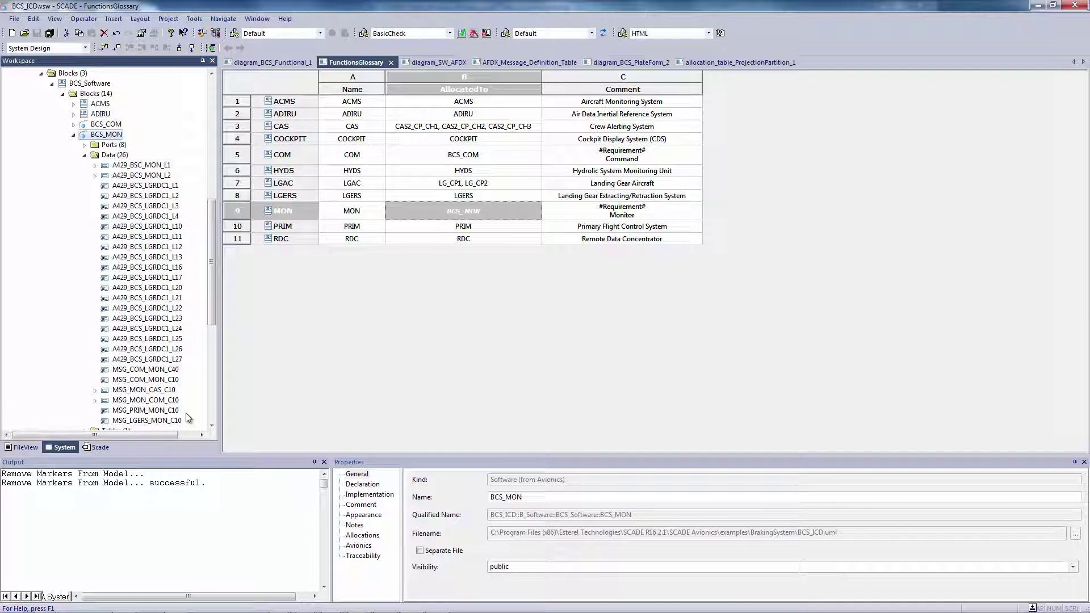
left_click(161, 392)
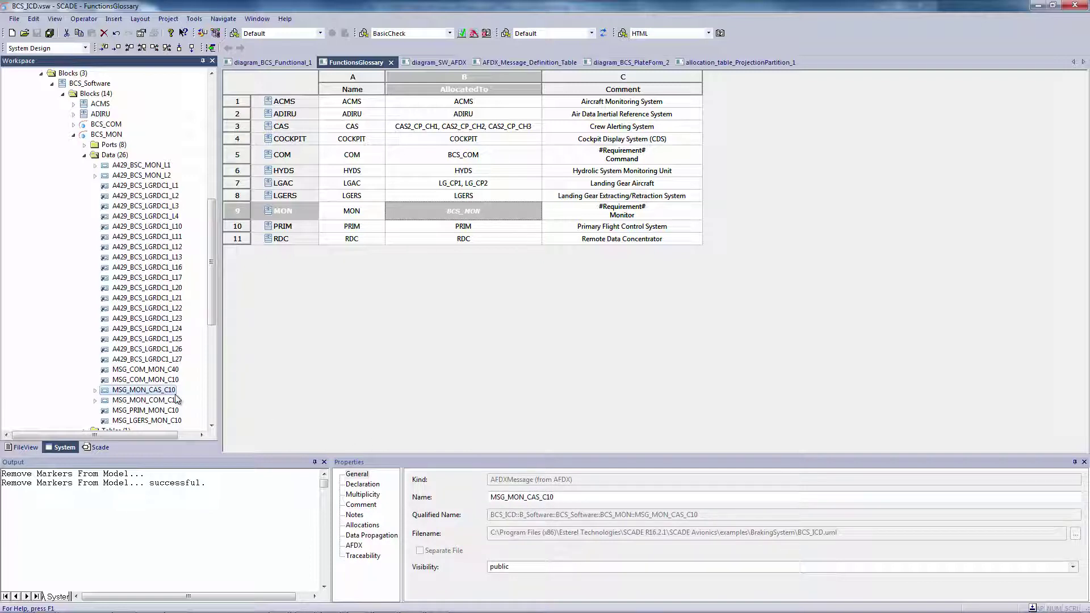
left_click(96, 390)
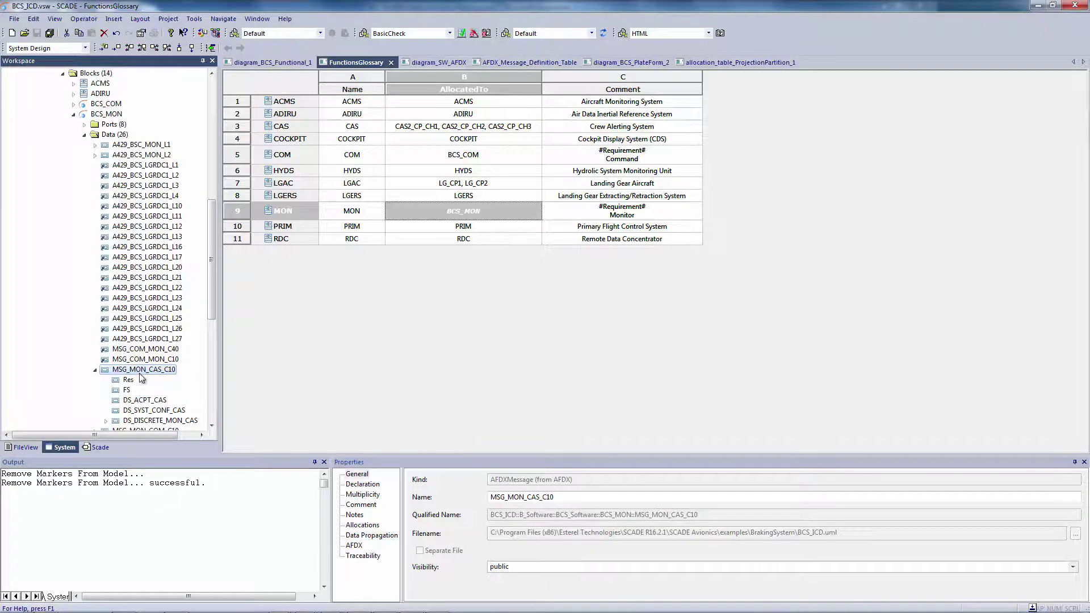
left_click(144, 421)
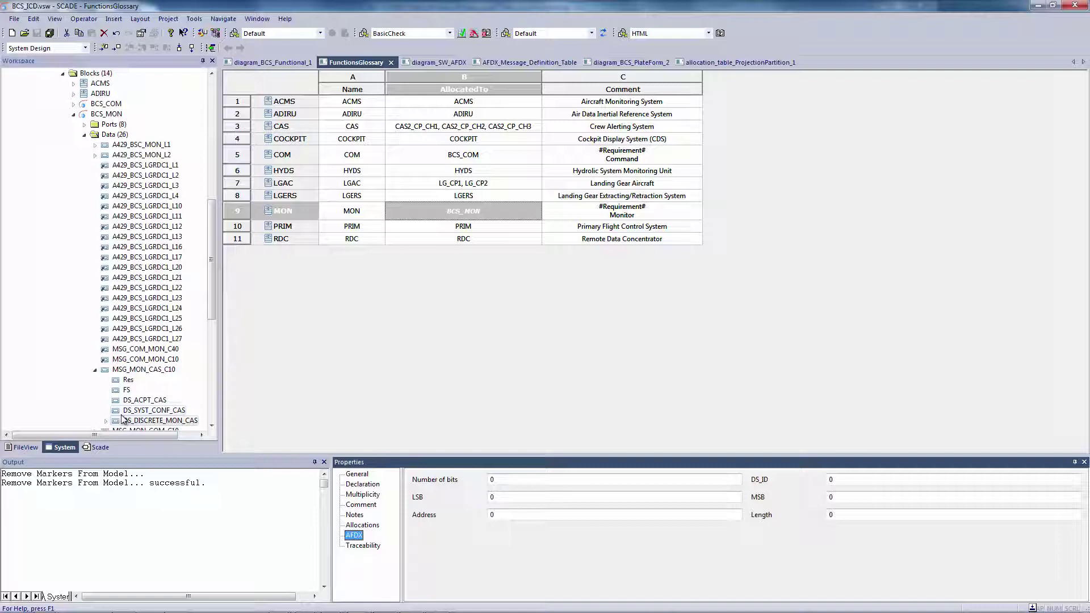
left_click(105, 421)
left_click(151, 277)
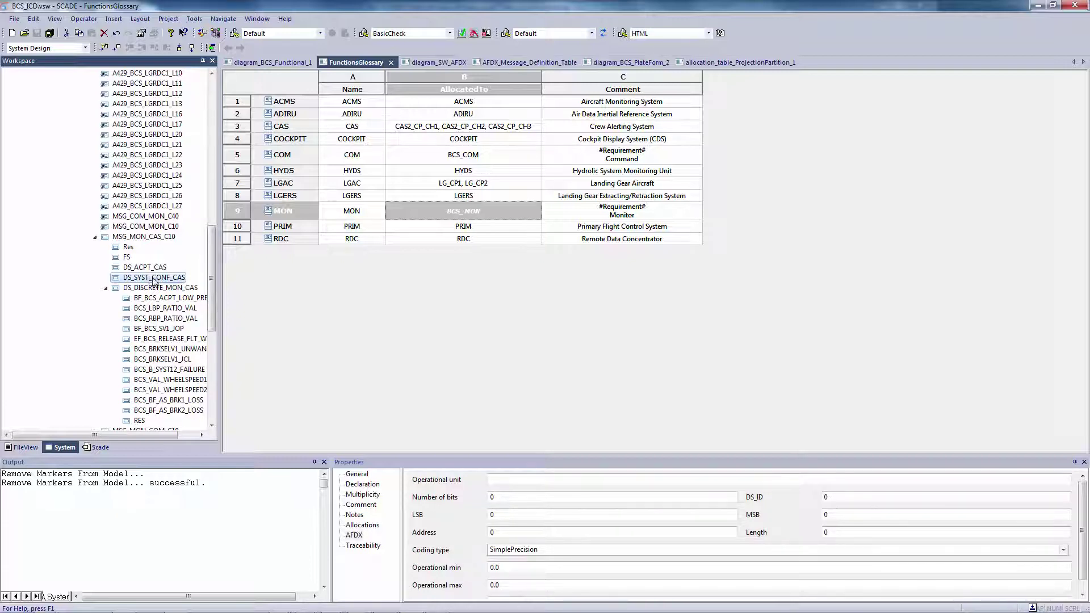
left_click(358, 526)
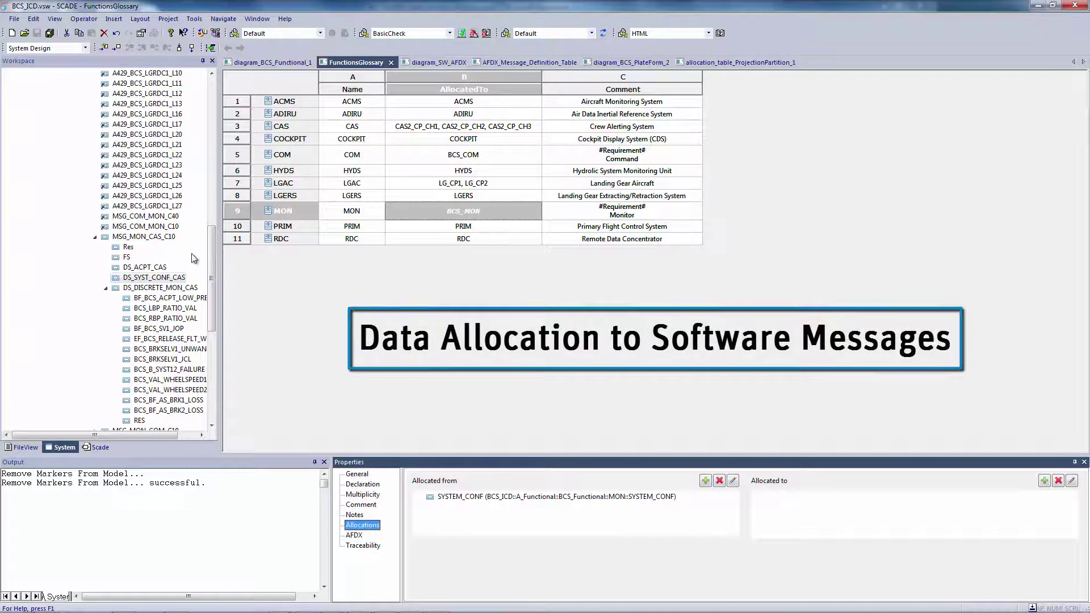
Check which virtual link carries MSG_MON_CAS_C10, then navigate back to the AFDX message definition table
left_click(168, 238)
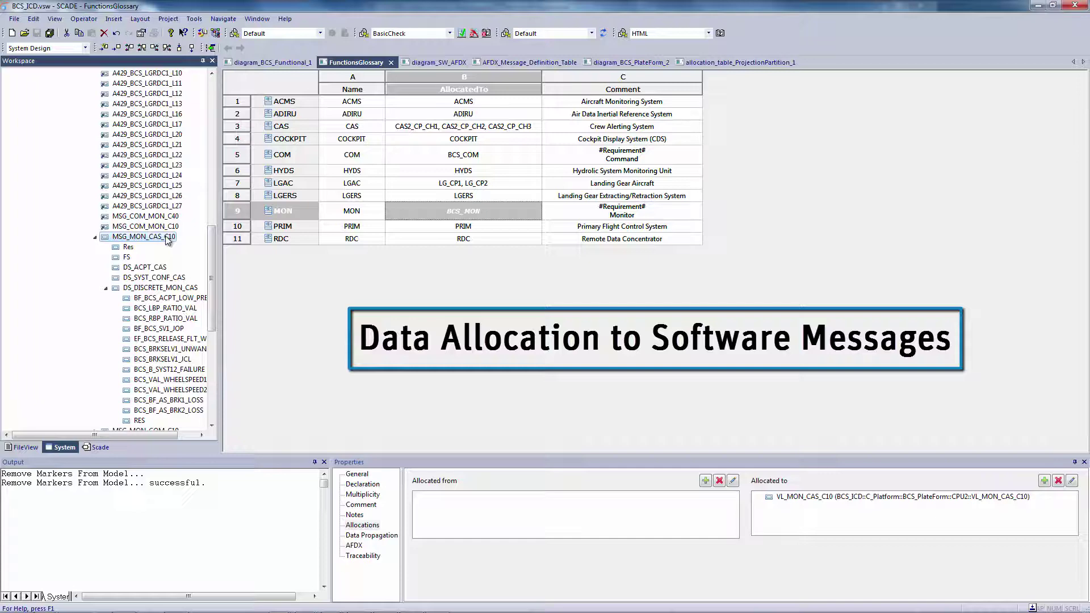
left_click(223, 19)
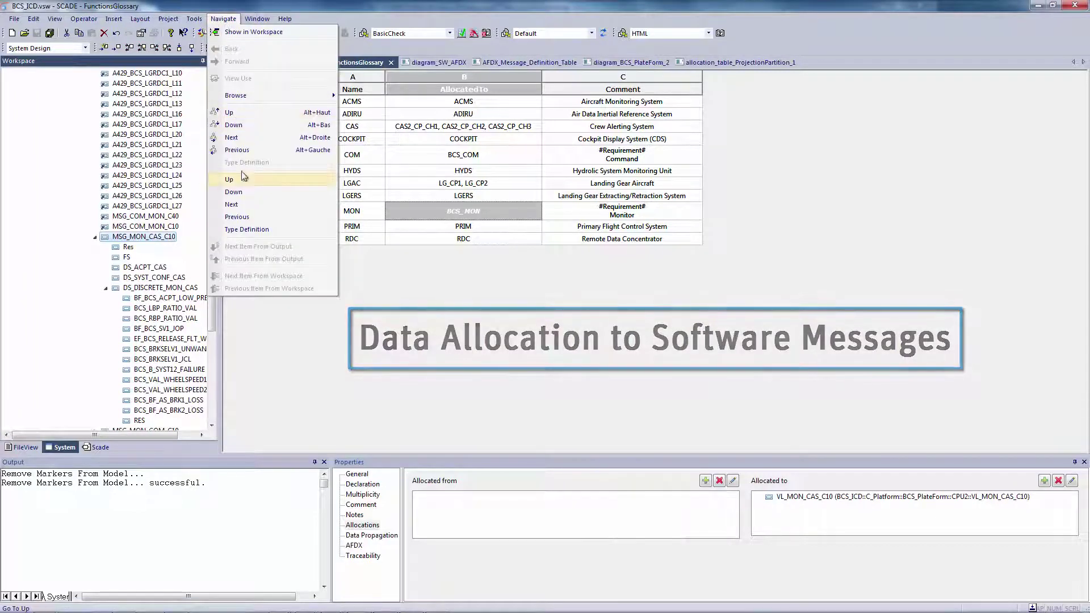
left_click(237, 216)
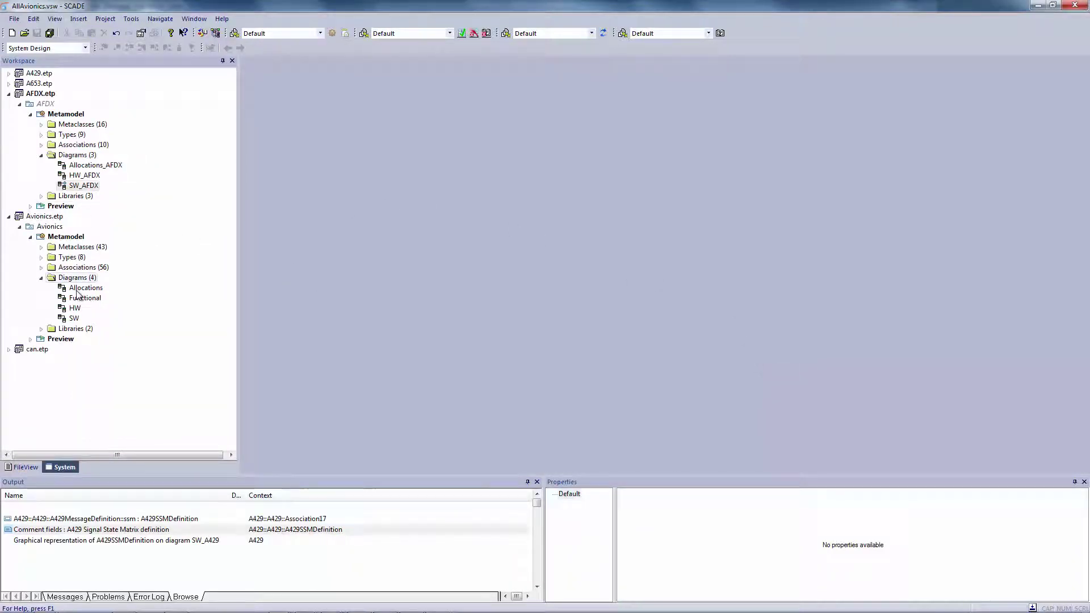
View the SW and SW_AFDX metamodel diagrams from the Diagrams list
double_click(73, 318)
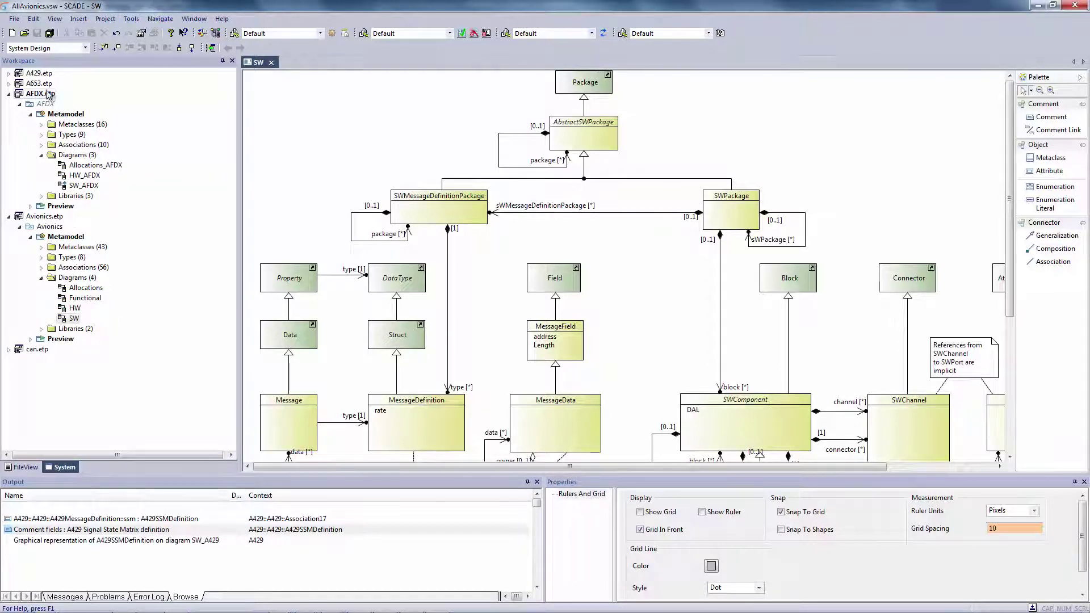
double_click(77, 186)
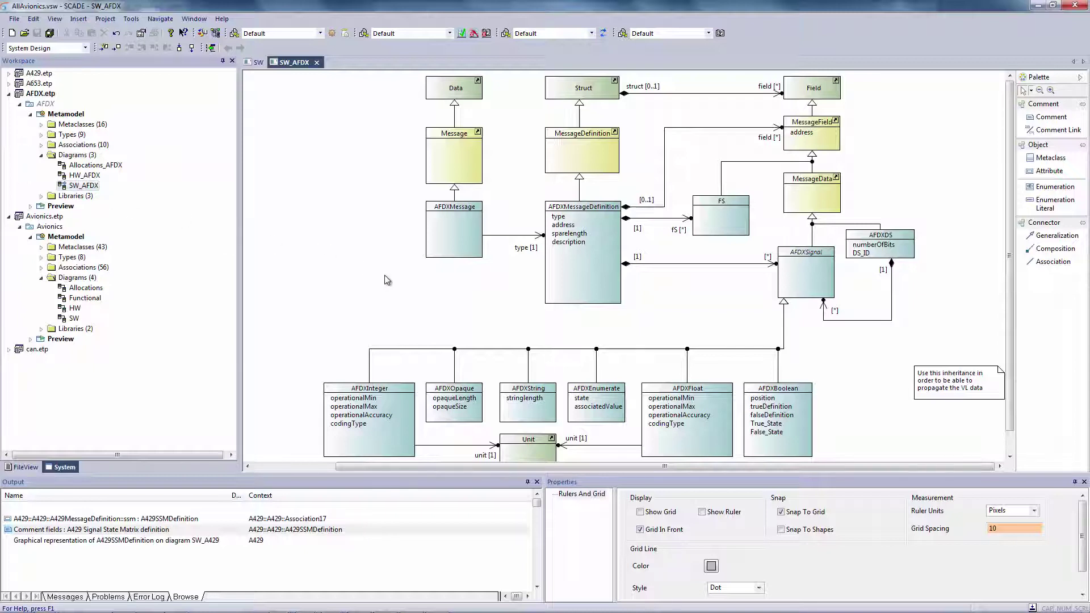
mouse_move(470, 255)
mouse_move(576, 252)
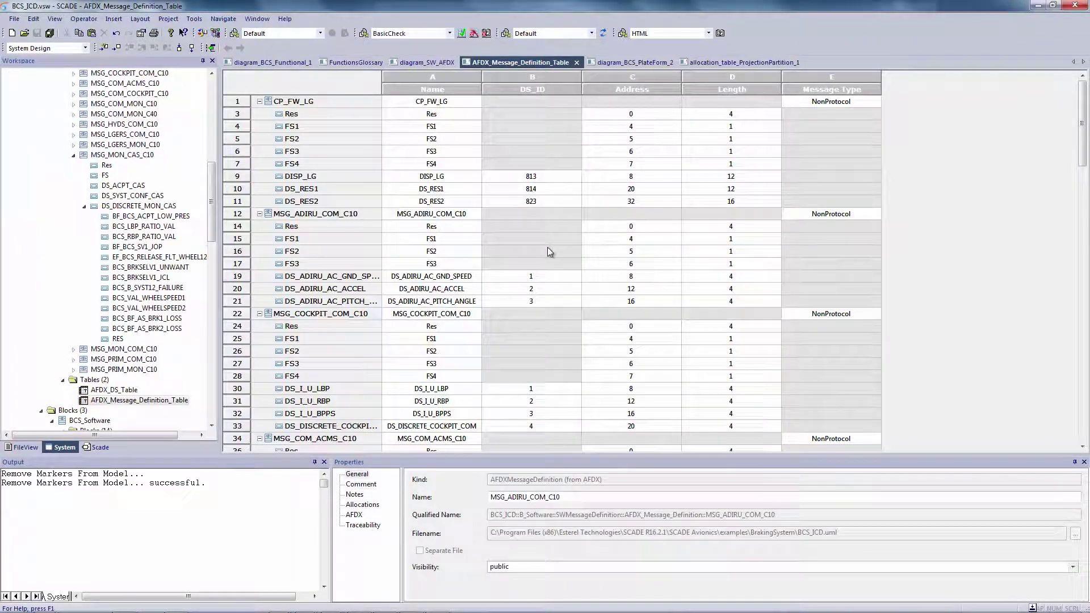
Open allocation_table_ProjectionPartition_1, mapping partitions to CPU1–CPU4, then return to the BCS_PlateForm diagram
left_click(611, 63)
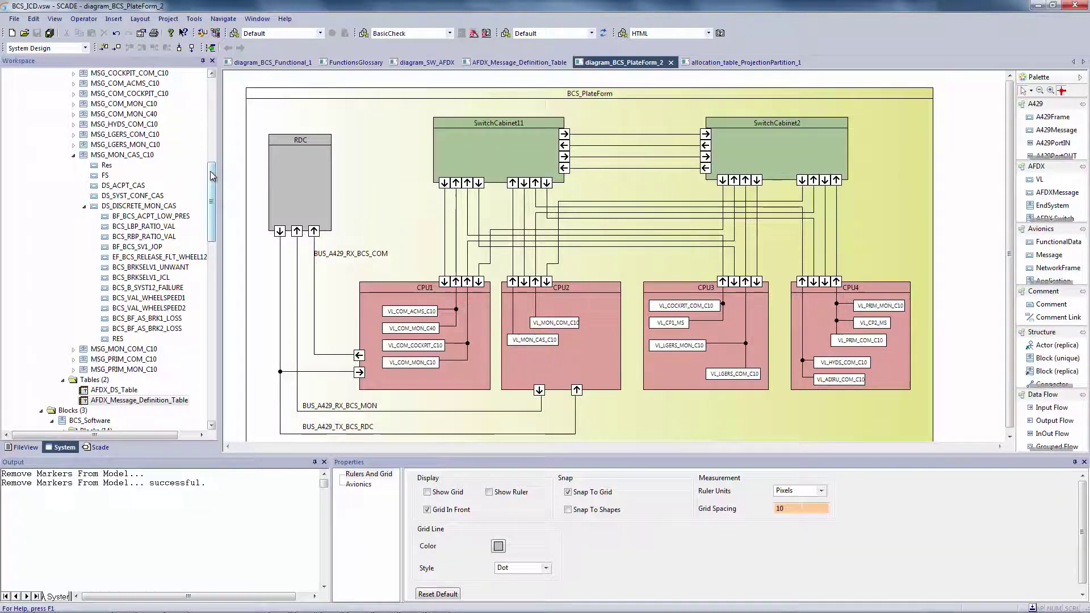
left_click_drag(211, 175, 211, 353)
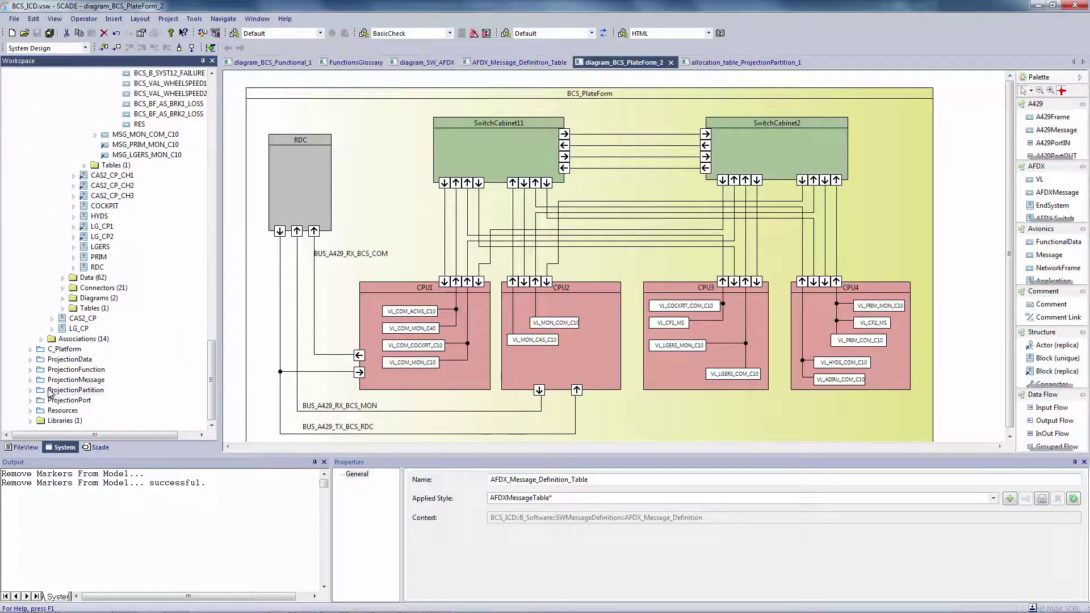
left_click(30, 390)
left_click(71, 410)
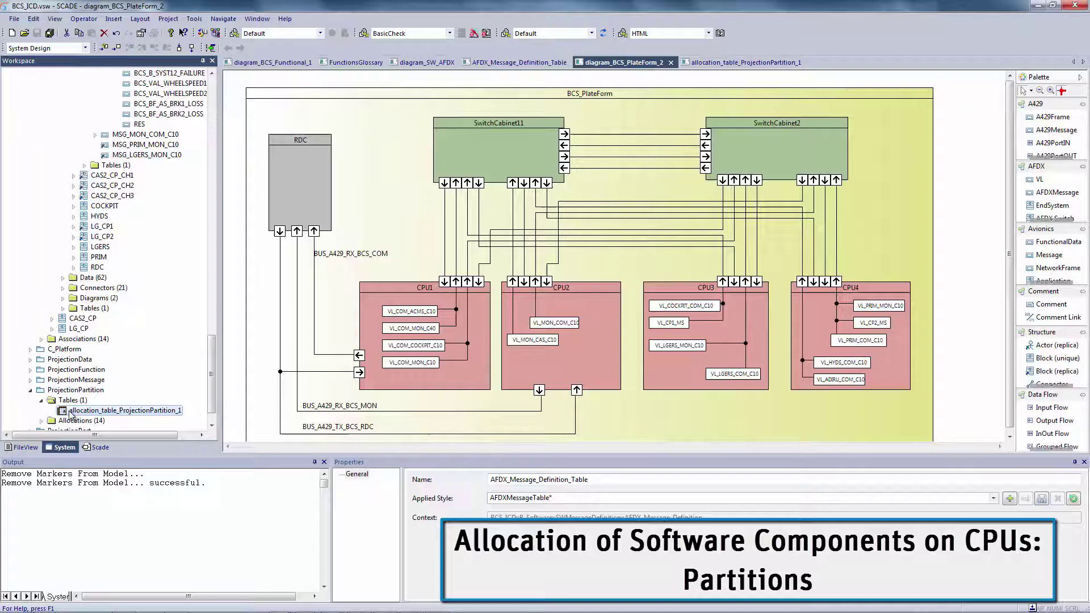
double_click(70, 410)
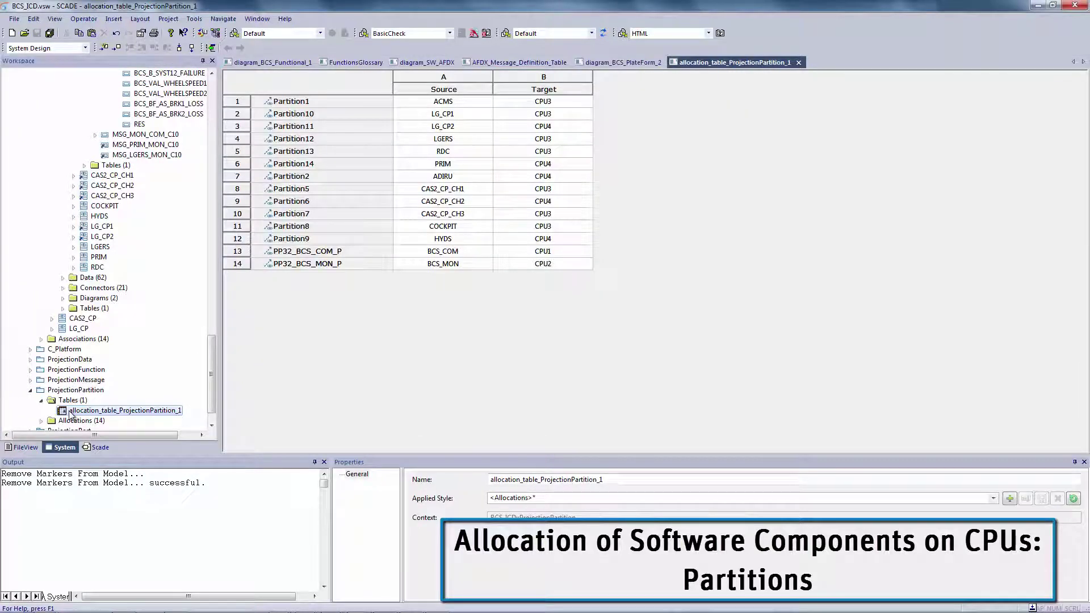
left_click(623, 62)
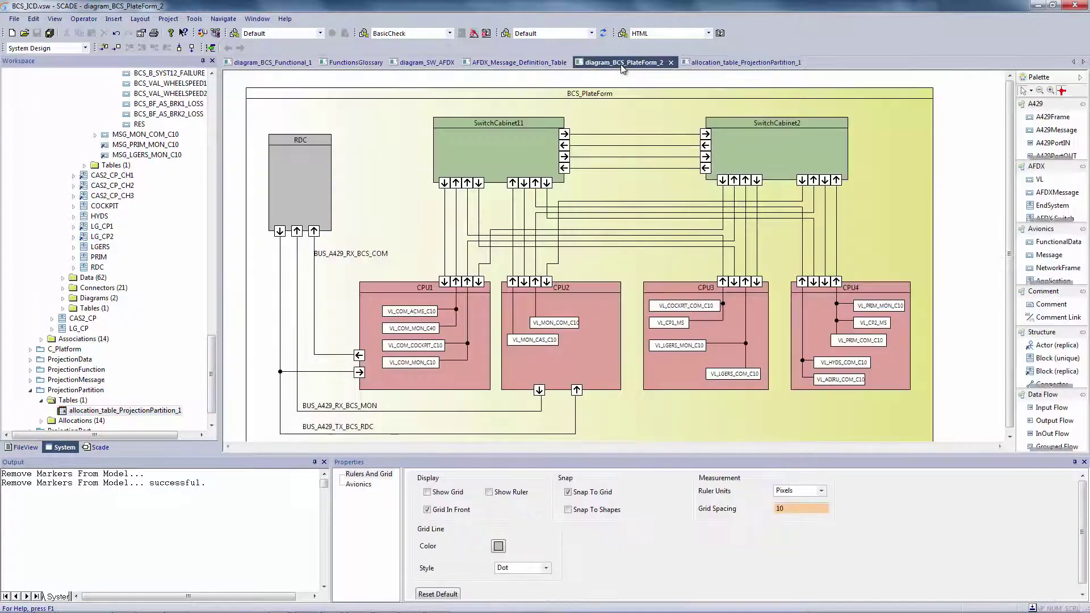
Trace VL_MON_CAS_C10's route, then show a CPU1 port's AFDX properties: speed 1000Mbps, bandwidth 1000.0
left_click(535, 344)
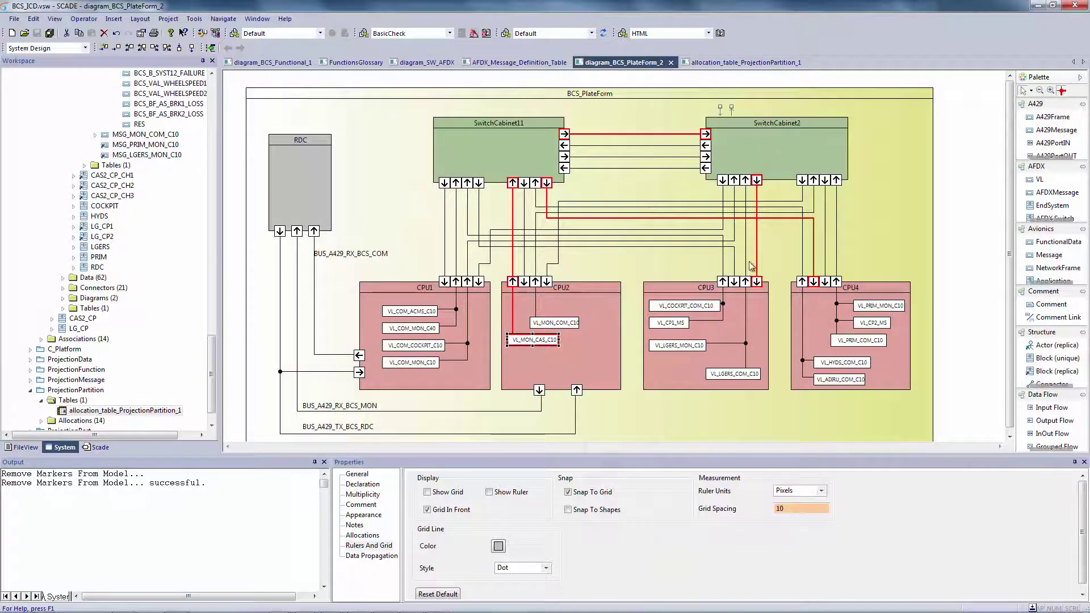
left_click(755, 304)
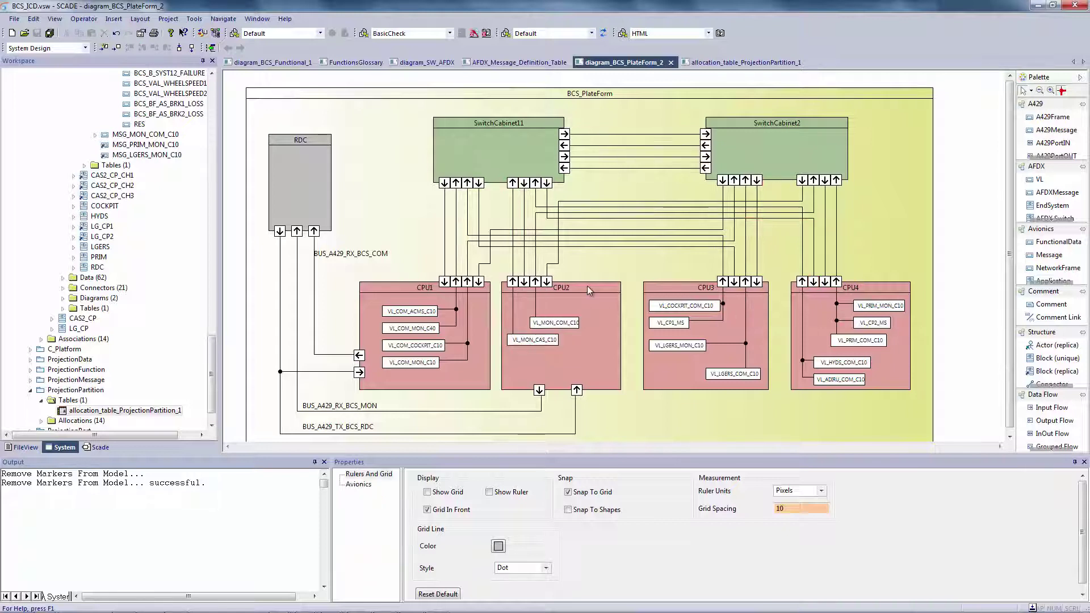
left_click(456, 282)
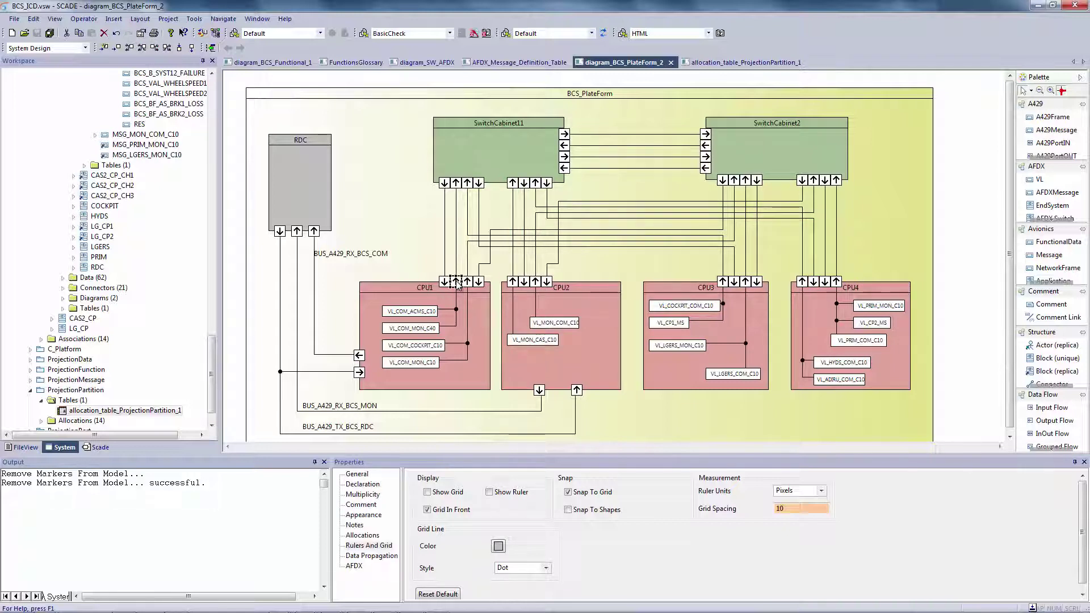
left_click(357, 566)
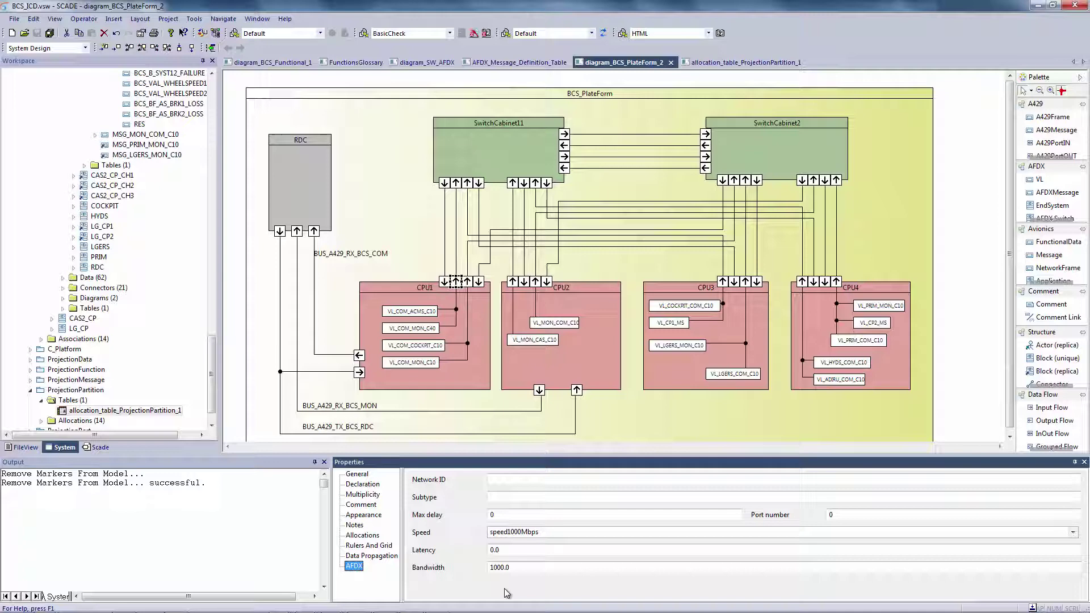
Check BCS_ICD.etp, open the report of 4 CHK_102 bandwidth errors, and locate HWPort7
left_click_drag(213, 374, 211, 108)
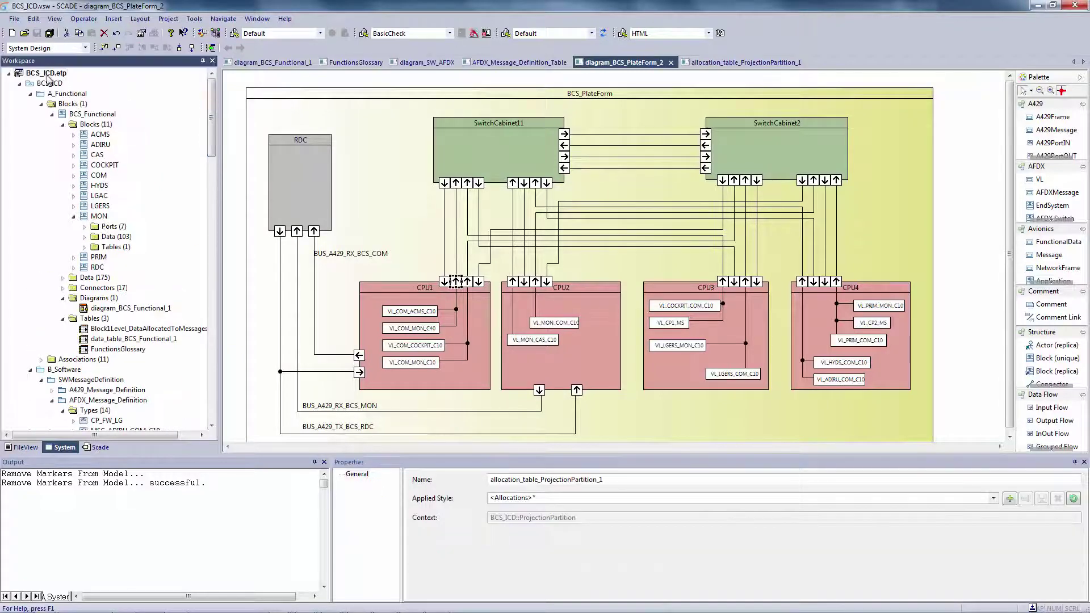
left_click(46, 73)
left_click(463, 34)
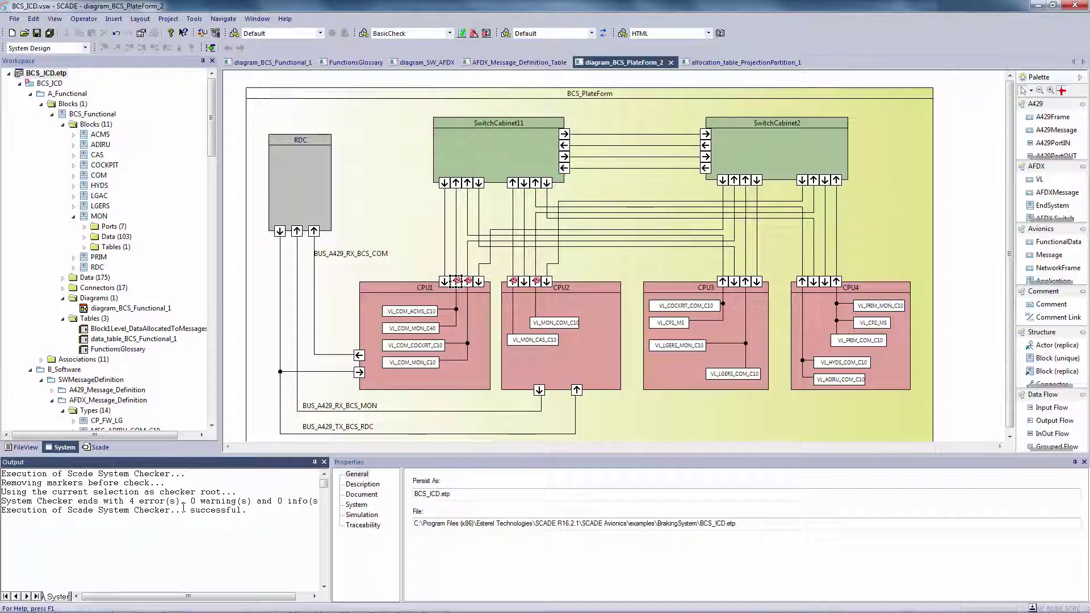
left_click(487, 34)
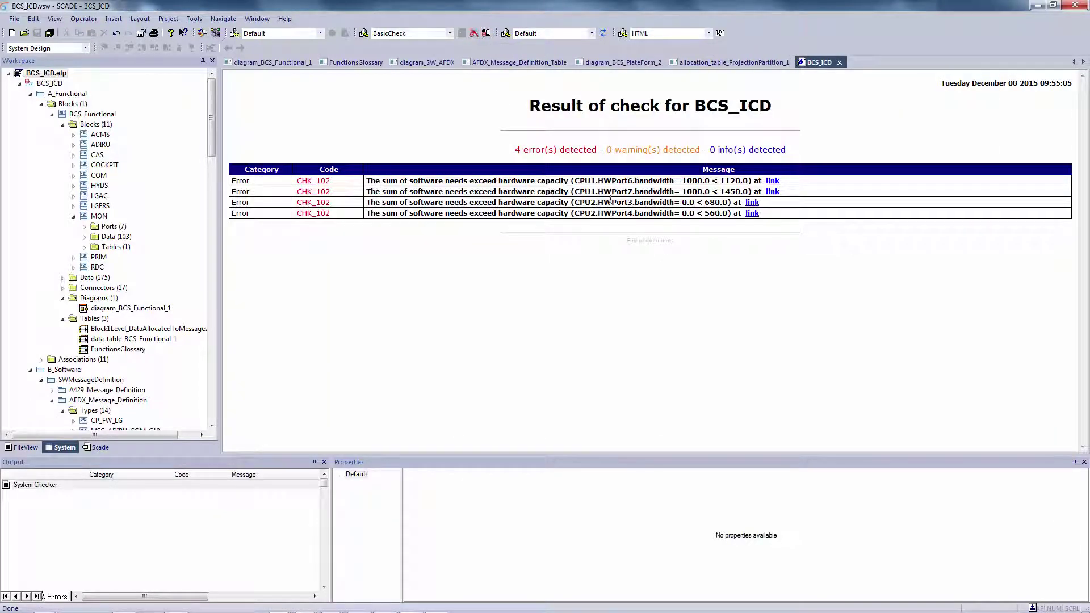
left_click(773, 192)
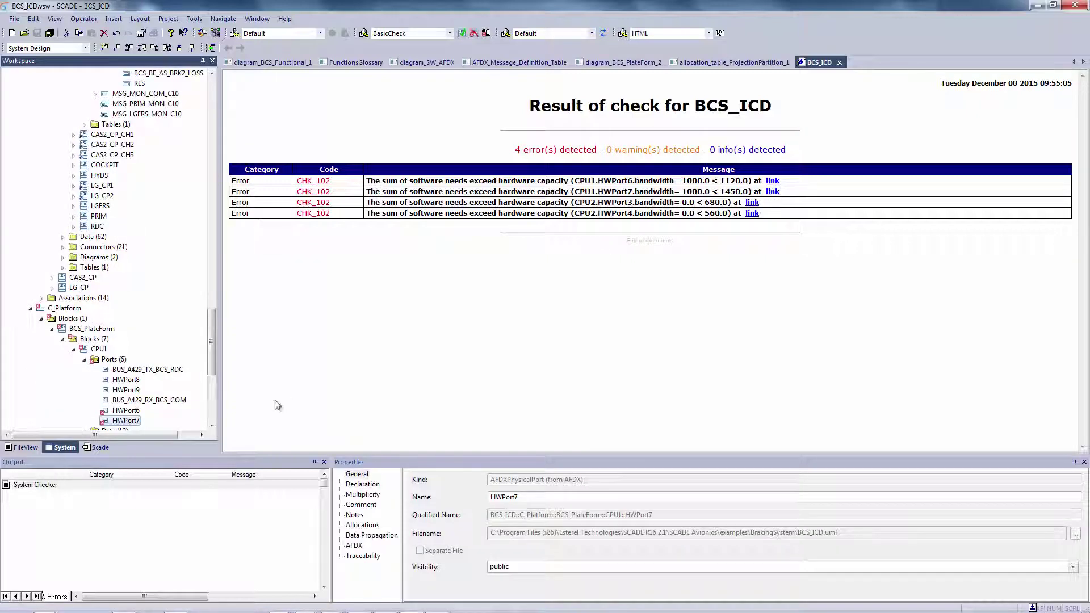